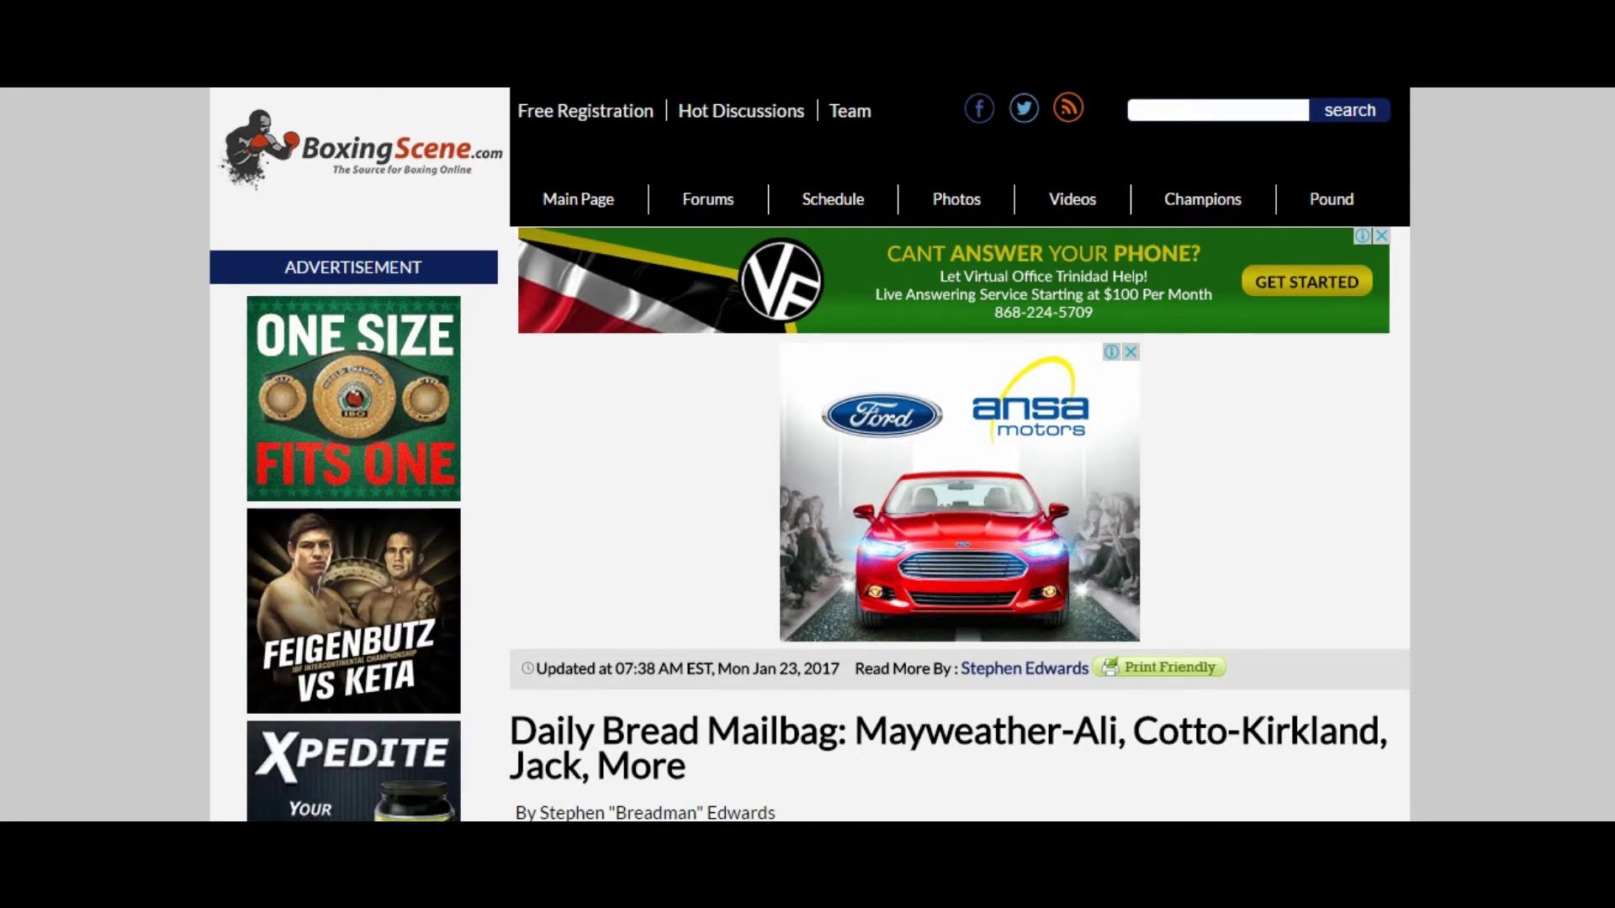
pyautogui.scroll(-3, 808, 505)
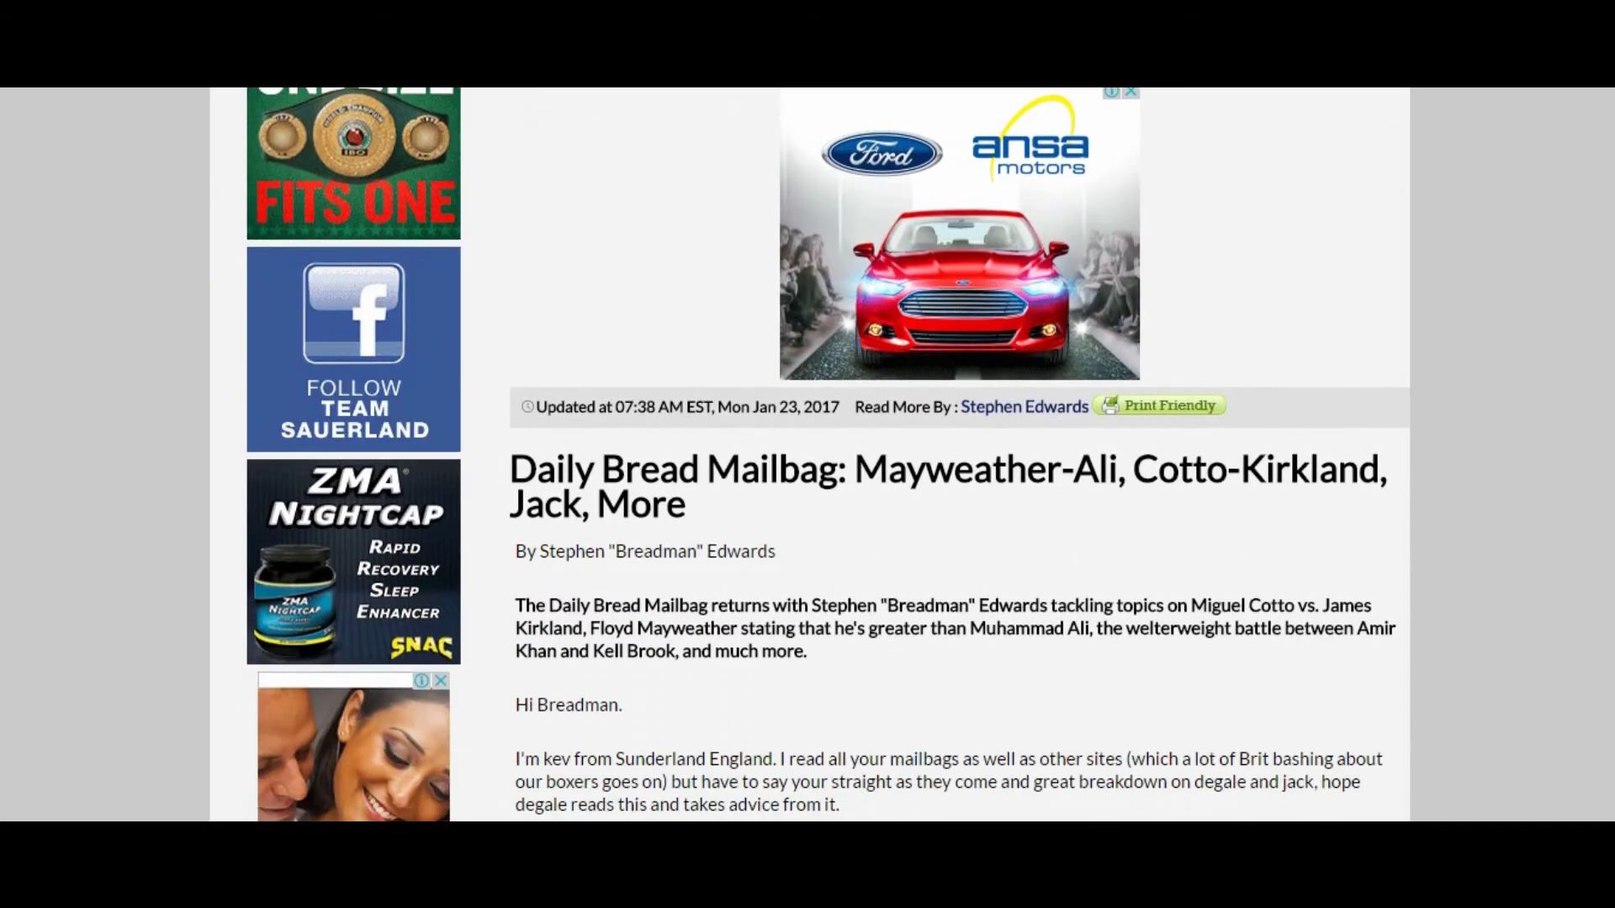
pyautogui.scroll(-1, 807, 505)
pyautogui.scroll(-4, 807, 506)
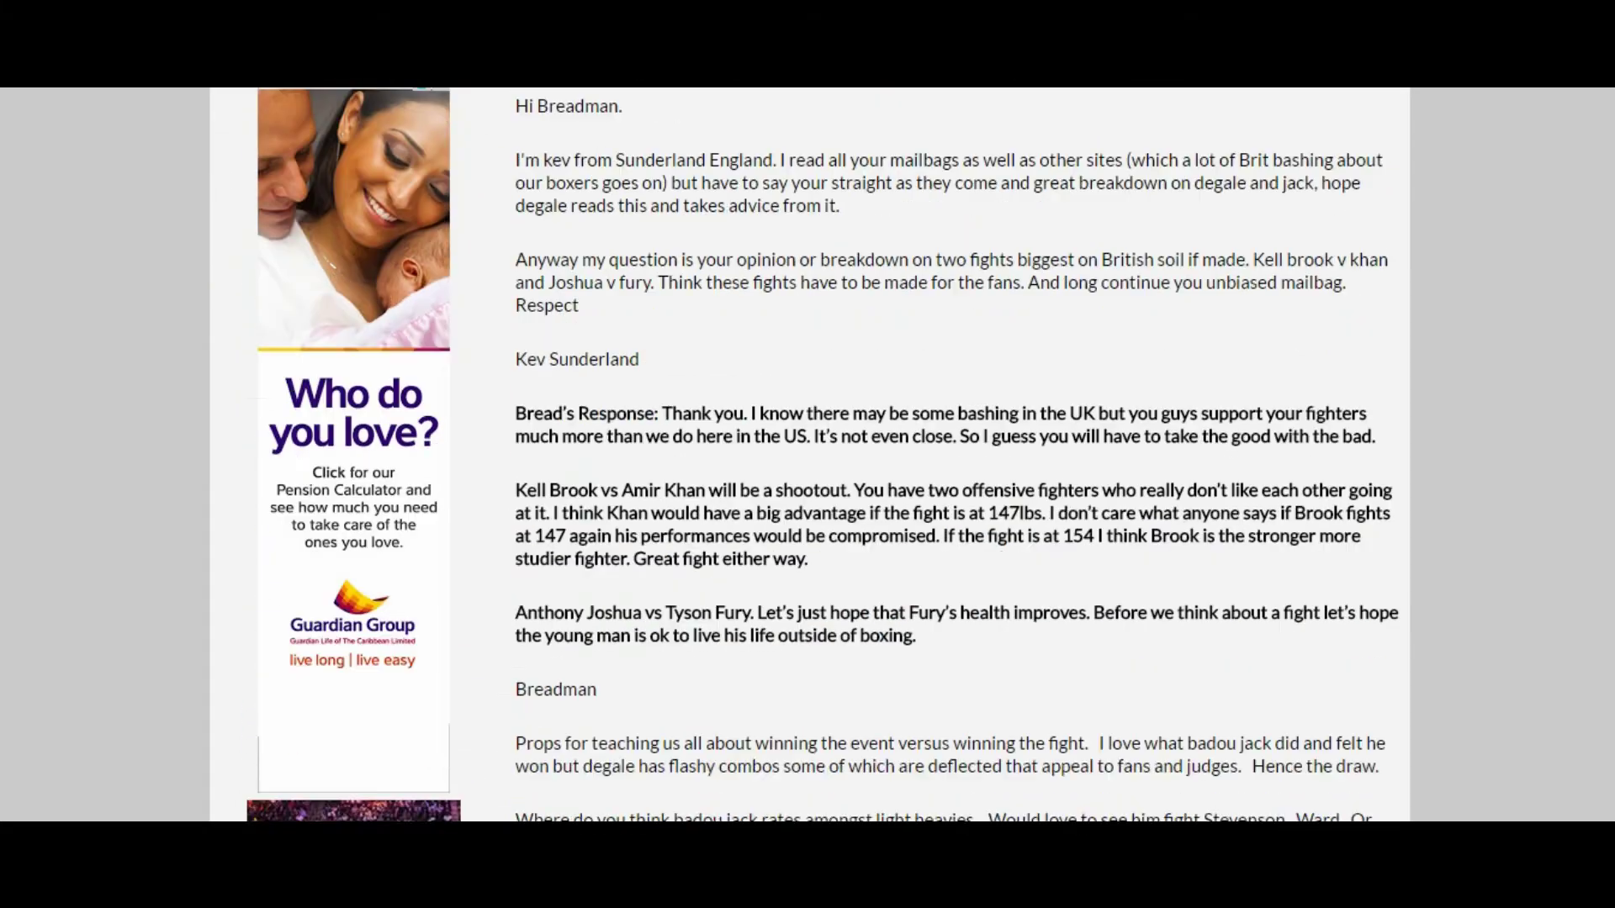
pyautogui.scroll(-6, 807, 506)
pyautogui.scroll(-4, 808, 505)
pyautogui.scroll(-4, 808, 505)
pyautogui.scroll(-1, 809, 506)
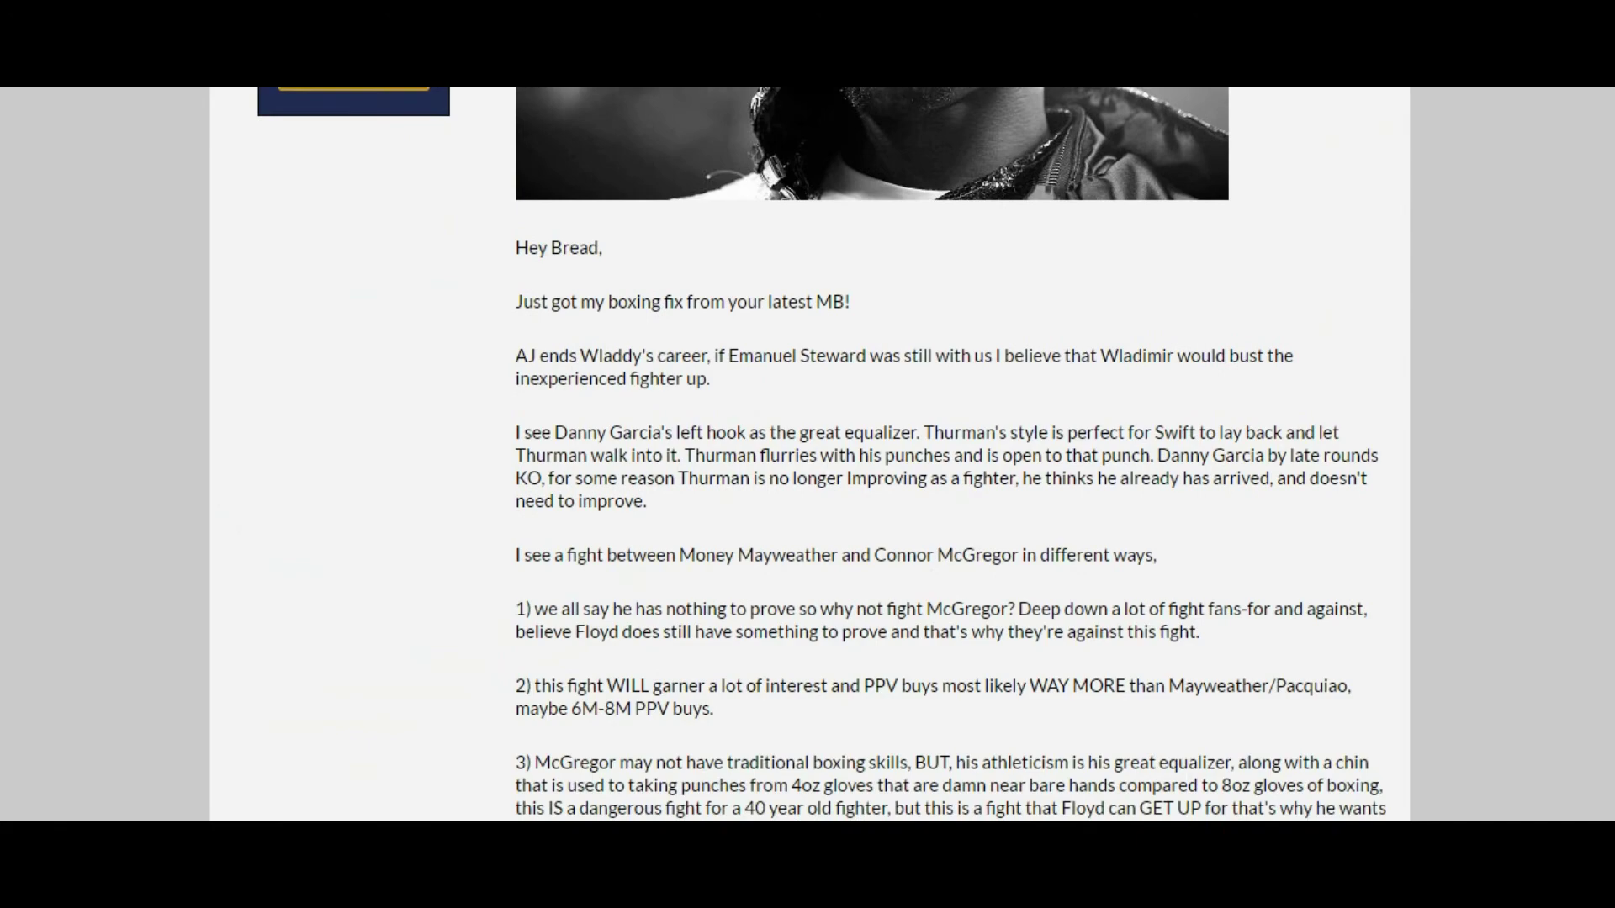
pyautogui.scroll(-3, 808, 504)
pyautogui.scroll(-1, 809, 505)
pyautogui.scroll(-5, 808, 505)
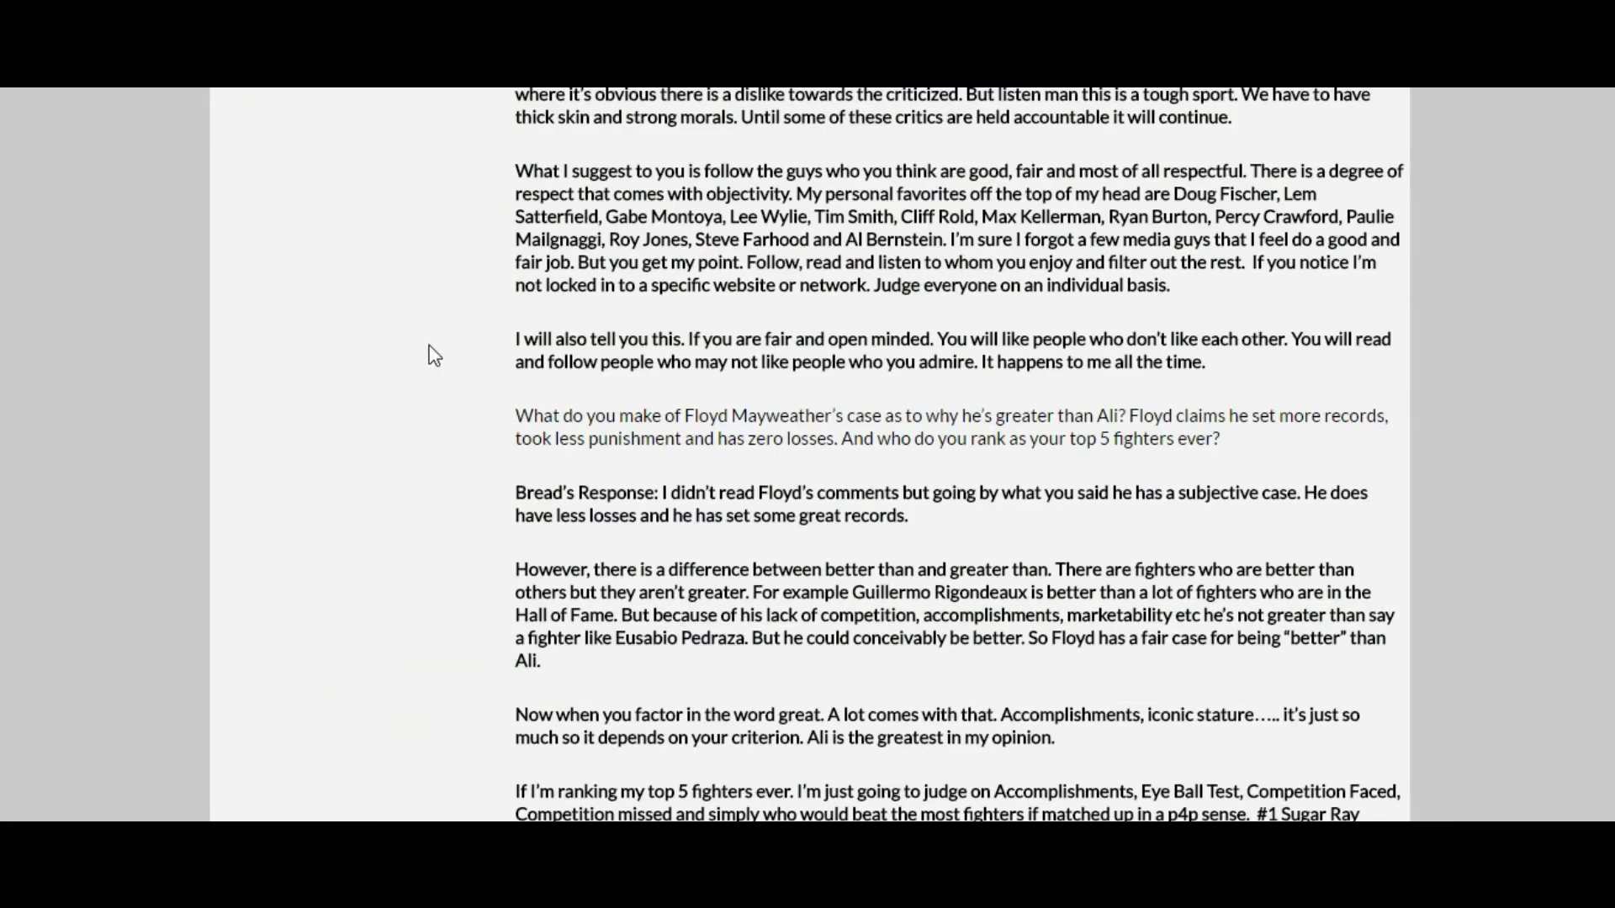